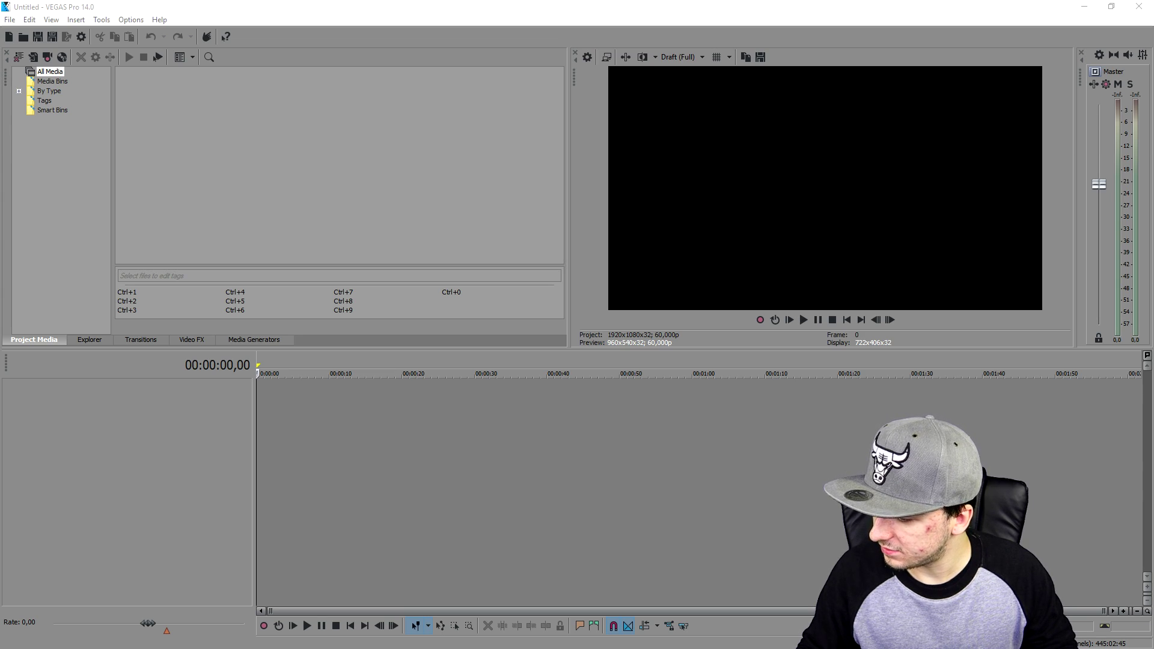
Step: Bring the NYC traffic time-lapse clip onto the timeline and preview a late frame
{"action": "key", "text": "alt+Tab"}
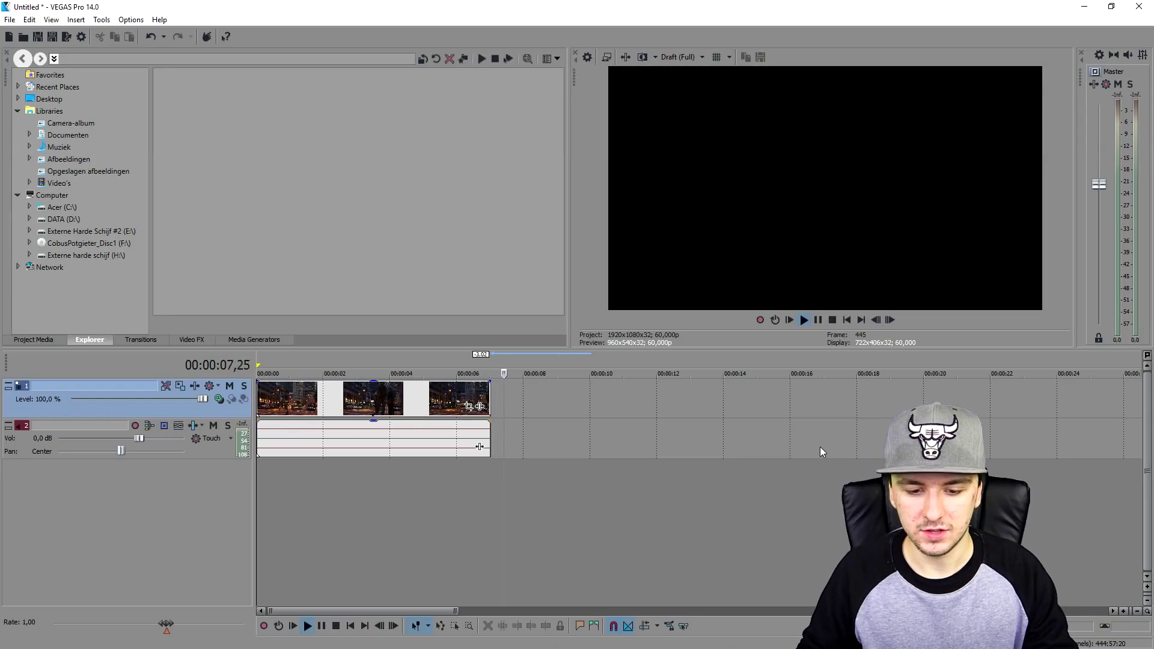
{"action": "left_click", "coordinate": [485, 368]}
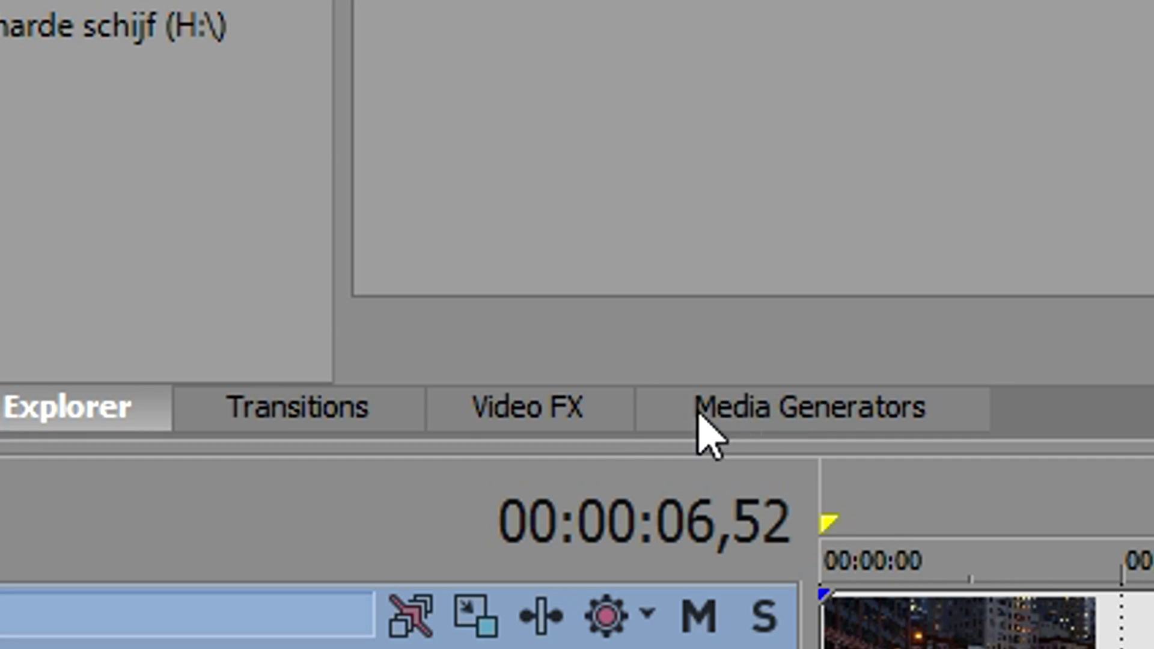
{"action": "left_click", "coordinate": [193, 340]}
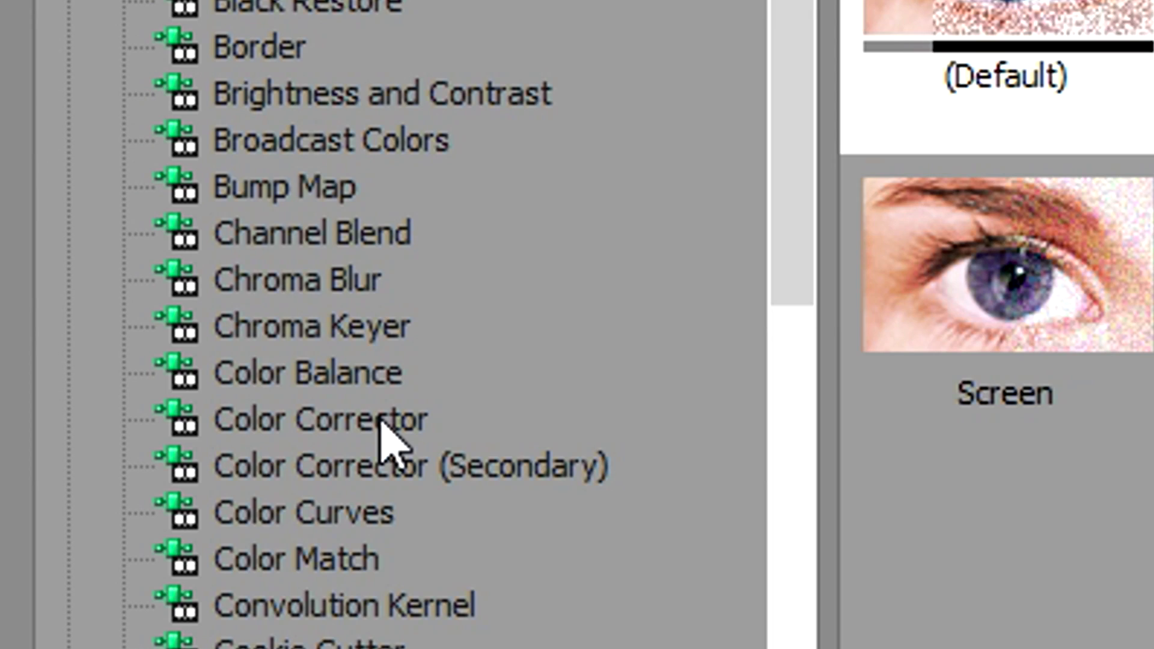
Step: Drop the default Color Corrector preset onto the time-lapse clip and reposition its Video Event FX window
{"action": "left_click", "coordinate": [84, 187]}
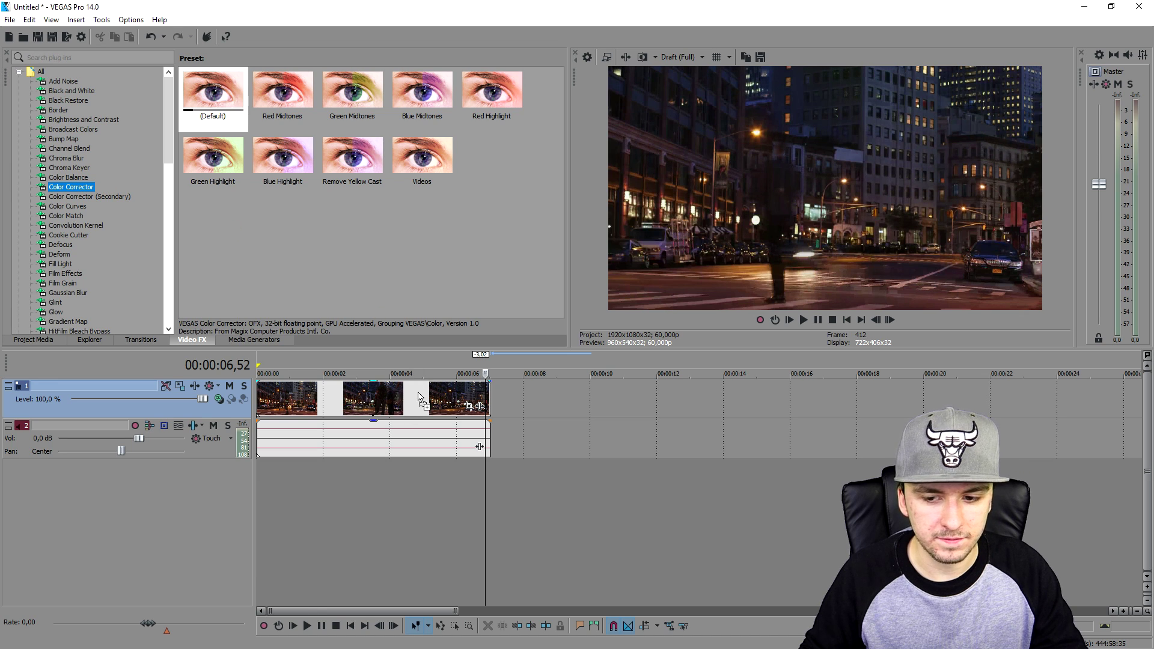
{"action": "left_click_drag", "start_coordinate": [419, 396], "coordinate": [421, 398]}
{"action": "left_click_drag", "start_coordinate": [542, 284], "coordinate": [604, 298]}
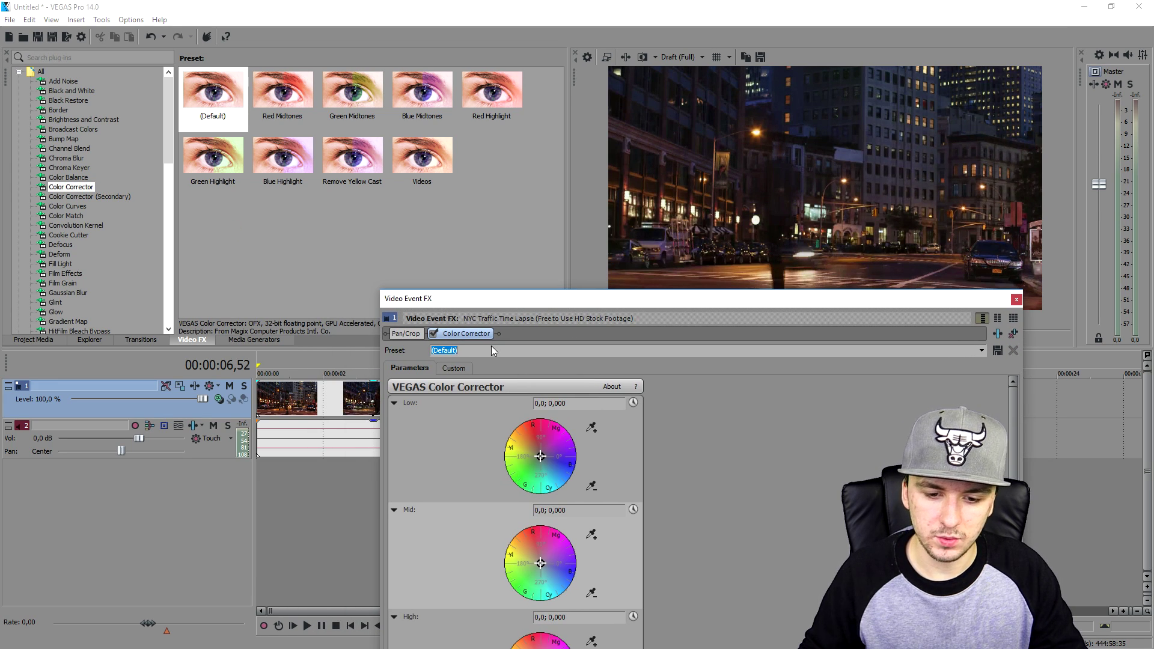
{"action": "left_click_drag", "start_coordinate": [613, 299], "coordinate": [608, 108]}
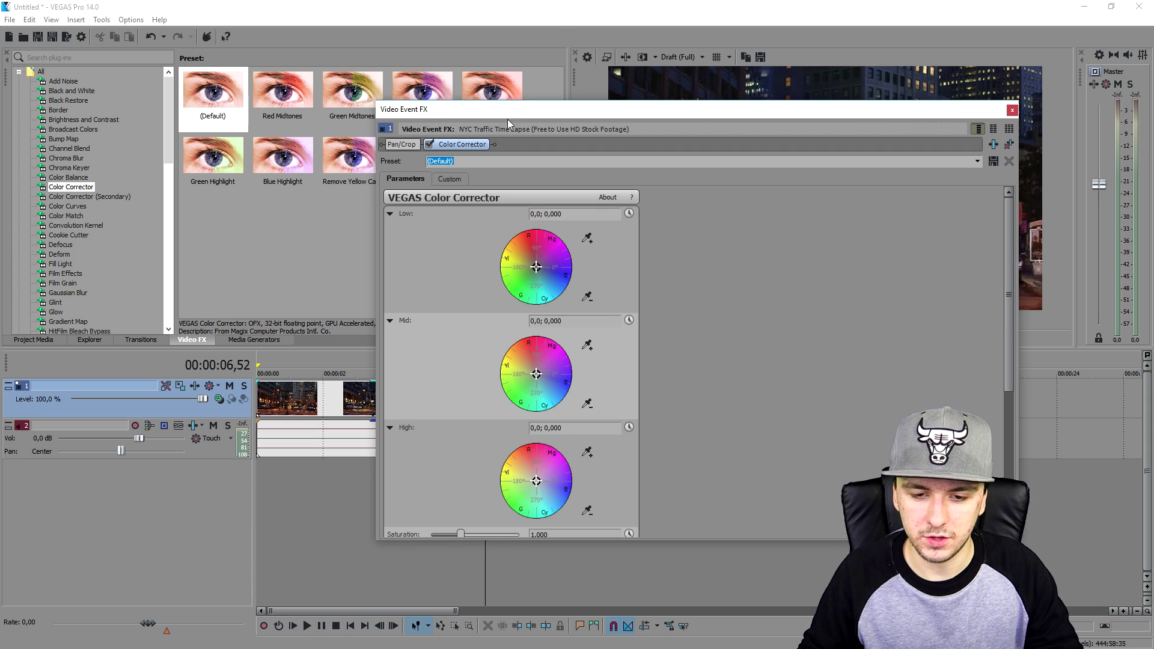
{"action": "left_click_drag", "start_coordinate": [492, 90], "coordinate": [508, 207]}
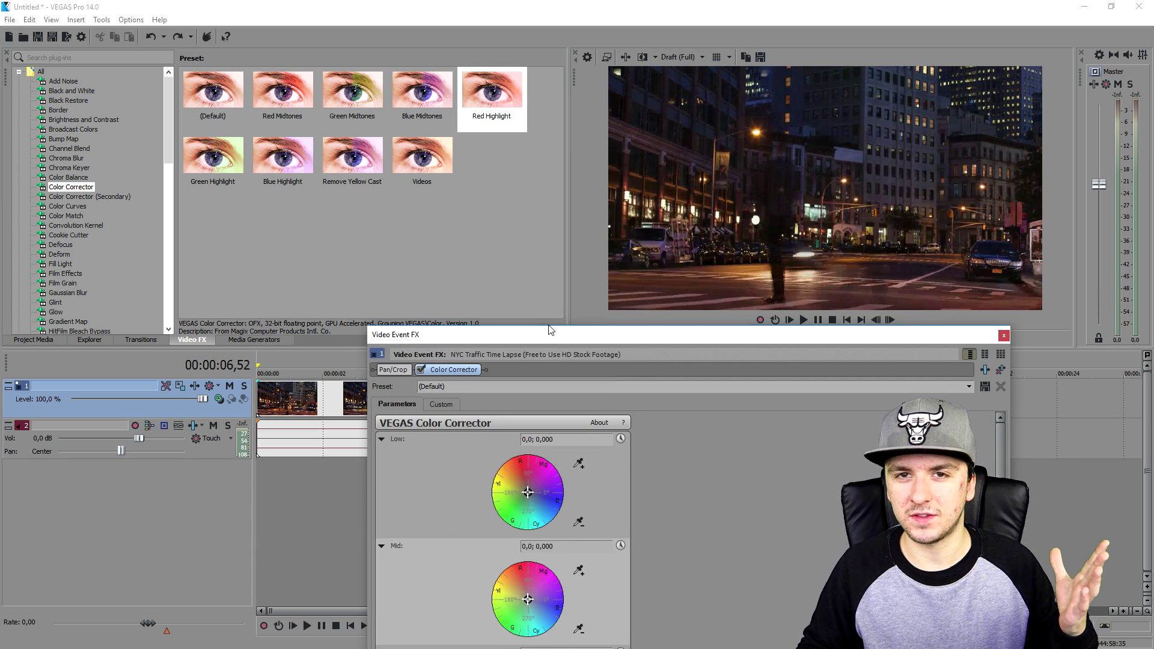
{"action": "left_click", "coordinate": [494, 390]}
Step: Step through the Color Corrector presets and settle on Red Highlight
{"action": "left_click", "coordinate": [489, 406]}
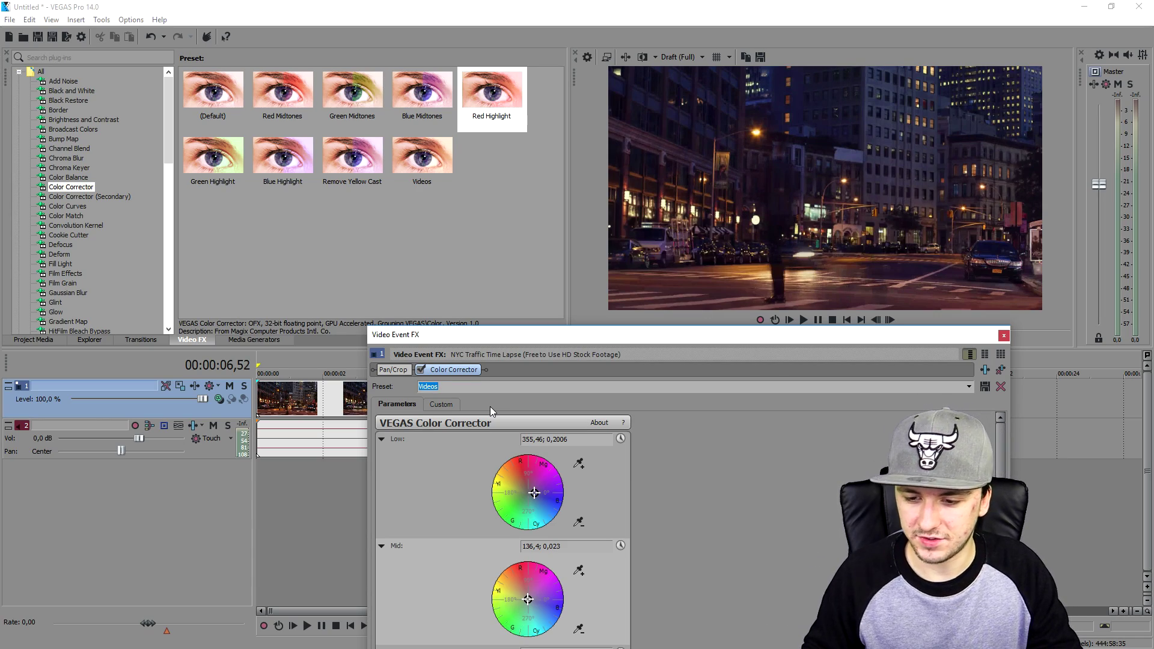
{"action": "key", "text": "Home"}
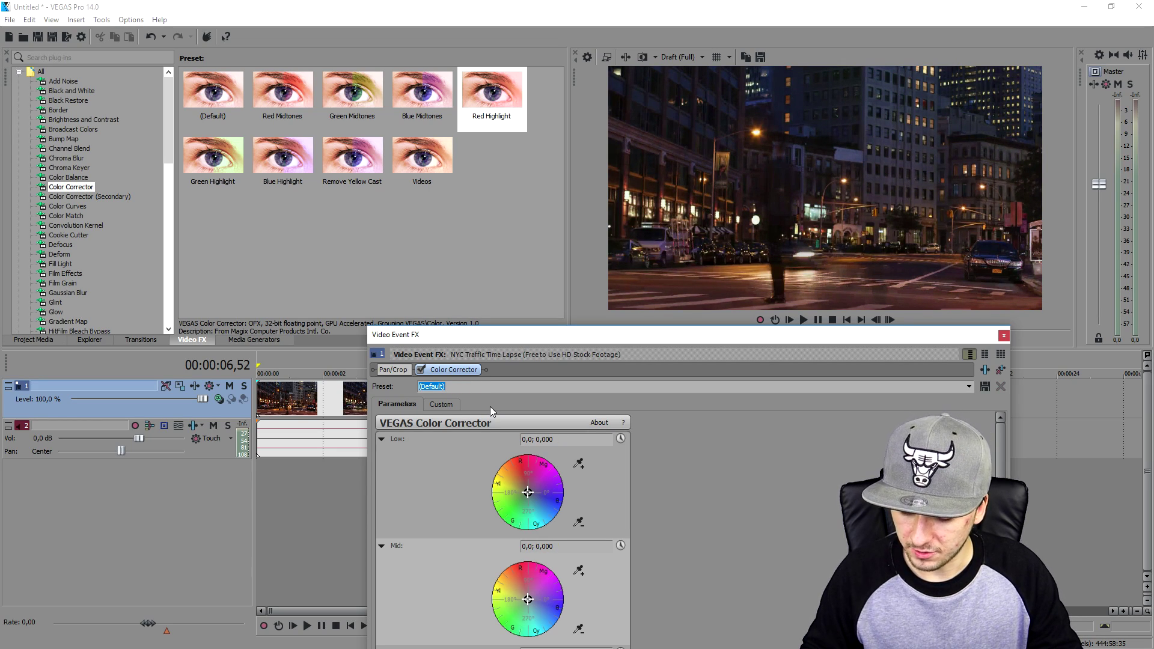
{"action": "key", "text": "Down"}
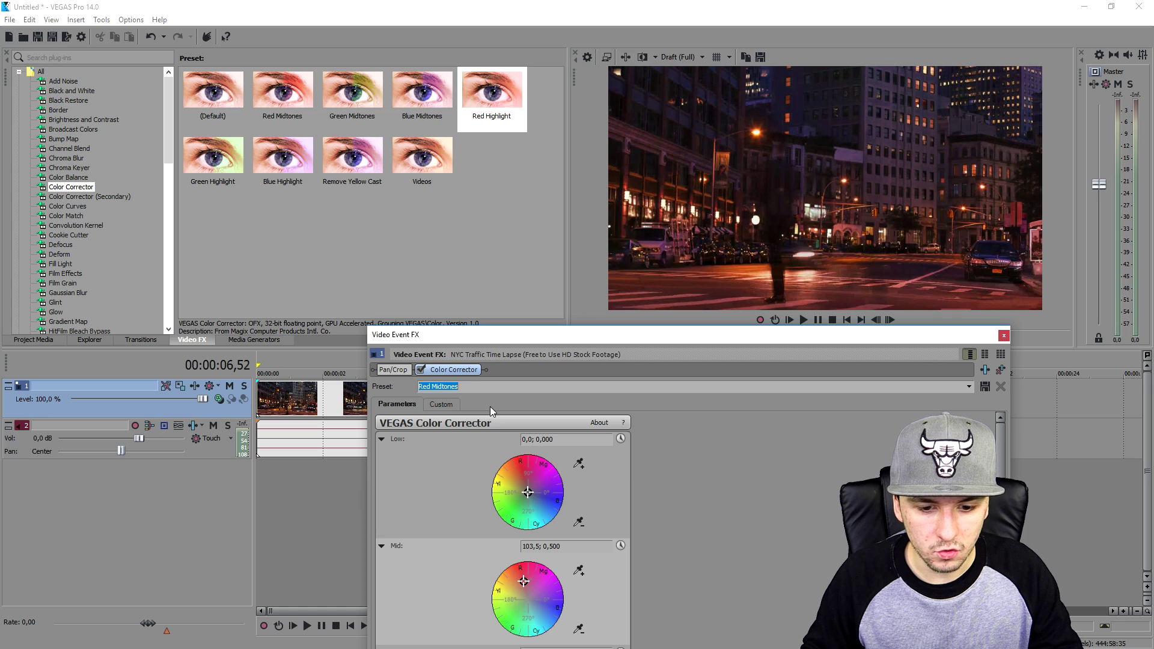
{"action": "key", "text": "Down"}
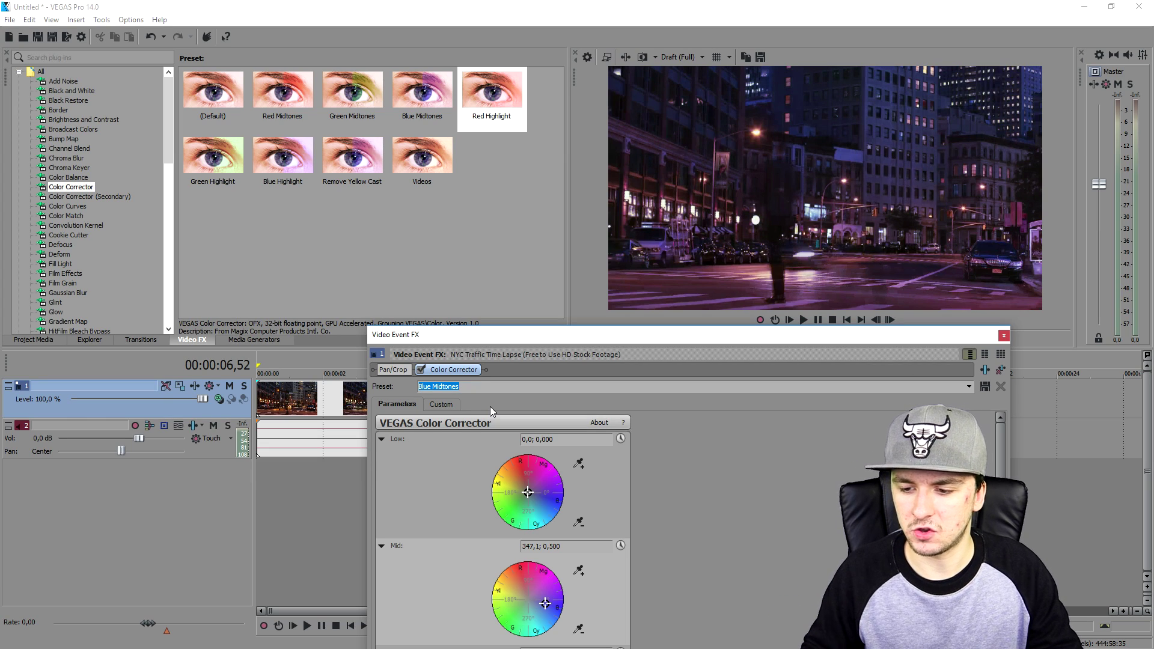
{"action": "key", "text": "Down"}
{"action": "key", "text": "Down"}
{"action": "key", "text": "Down"}
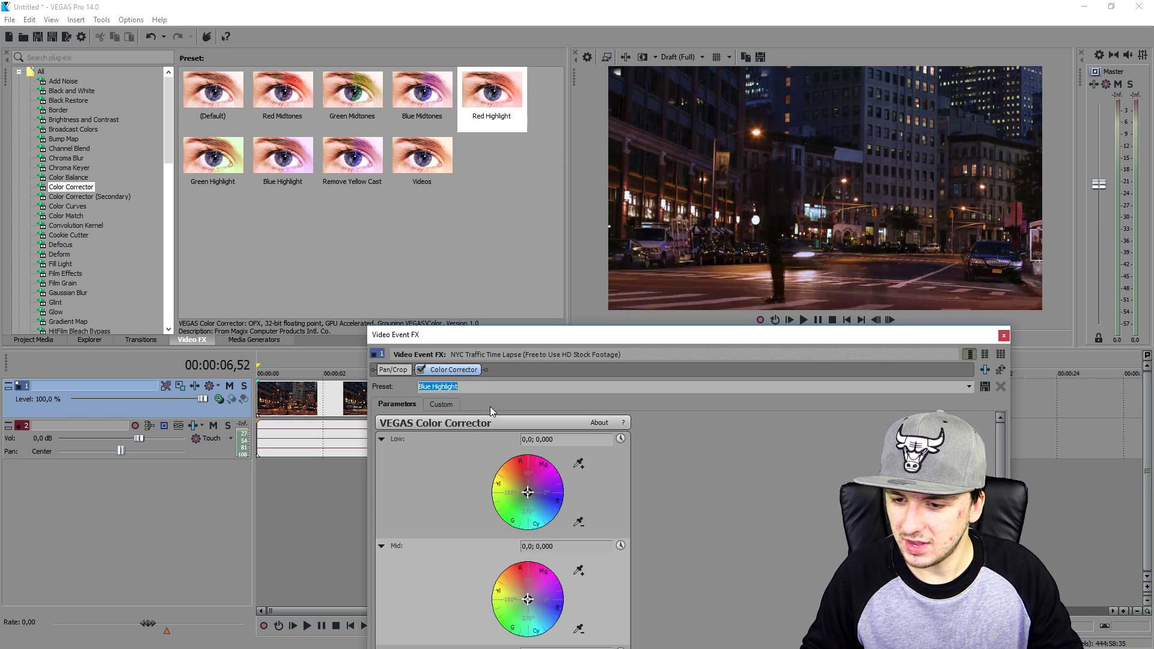
{"action": "key", "text": "Down"}
{"action": "key", "text": "Down"}
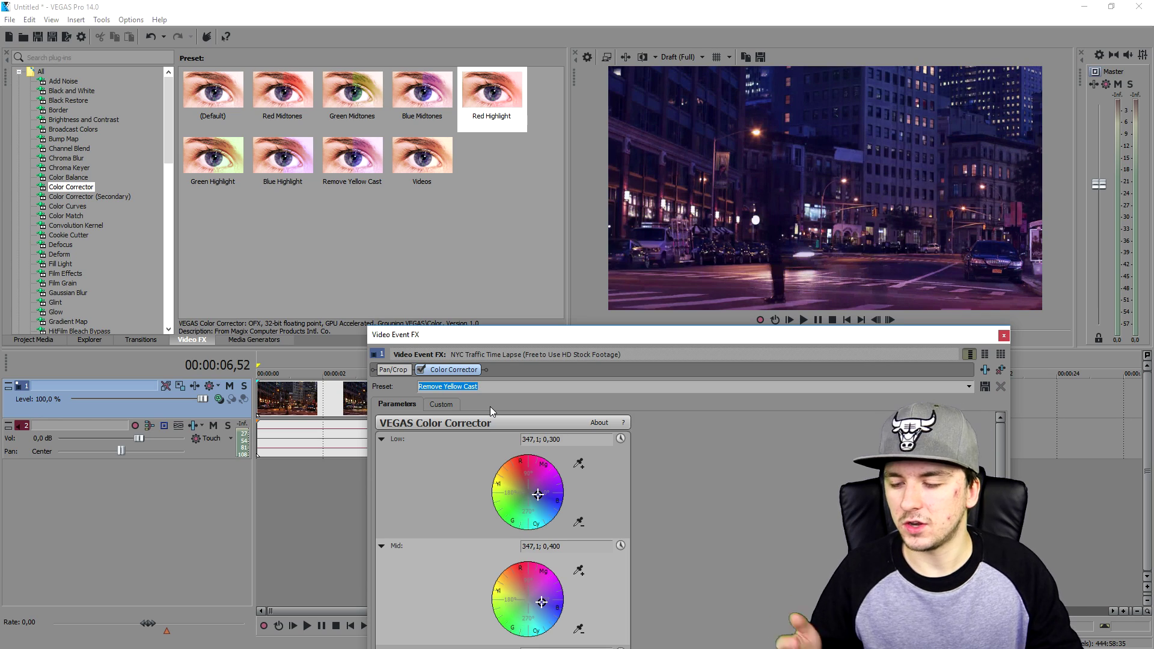
{"action": "key", "text": "Up"}
{"action": "key", "text": "Up"}
{"action": "key", "text": "Up"}
{"action": "key", "text": "Up"}
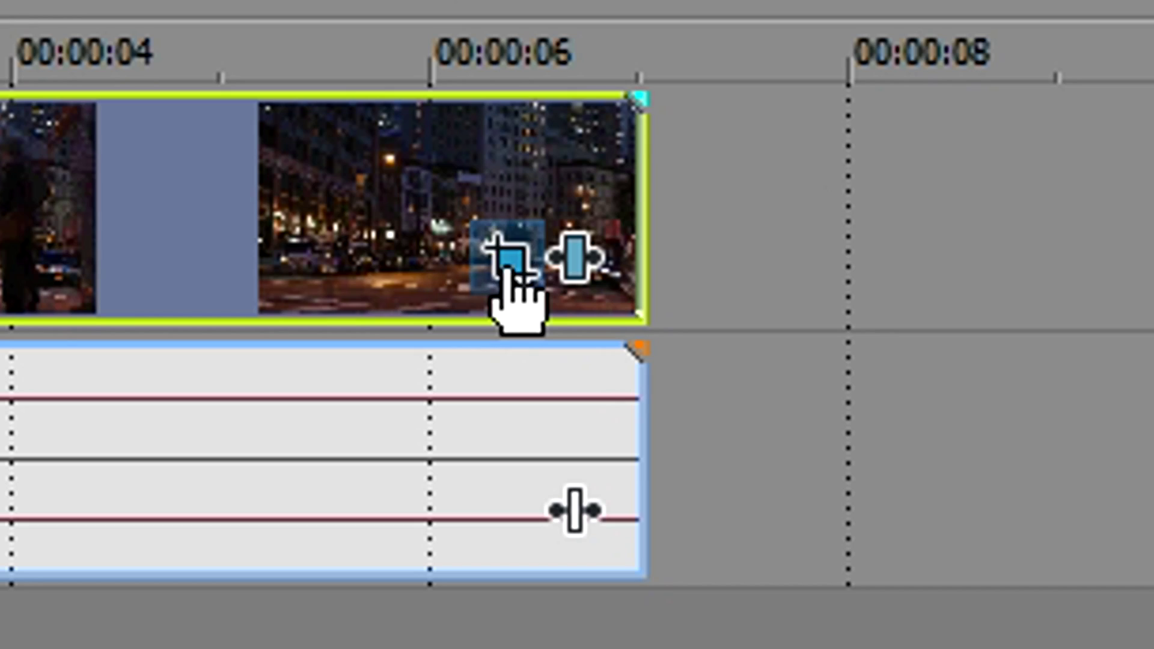
Step: In Event Pan/Crop, lower the crop frame's top edge and shift it down to center the picture
{"action": "left_click", "coordinate": [469, 406]}
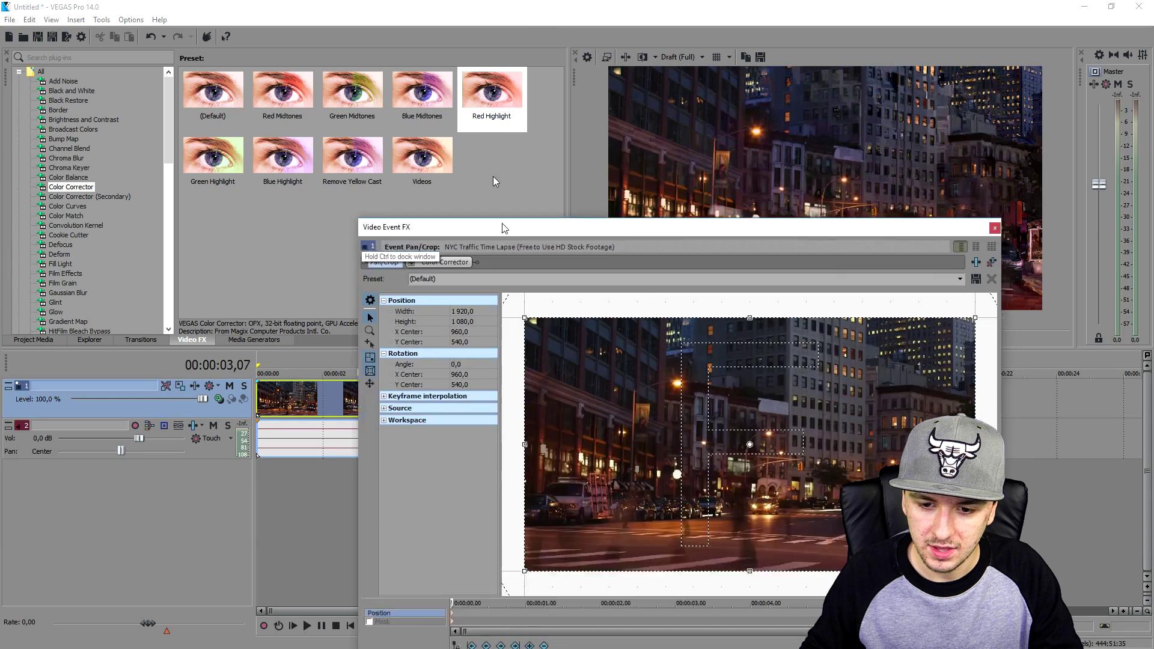
{"action": "left_click_drag", "start_coordinate": [504, 227], "coordinate": [473, 103]}
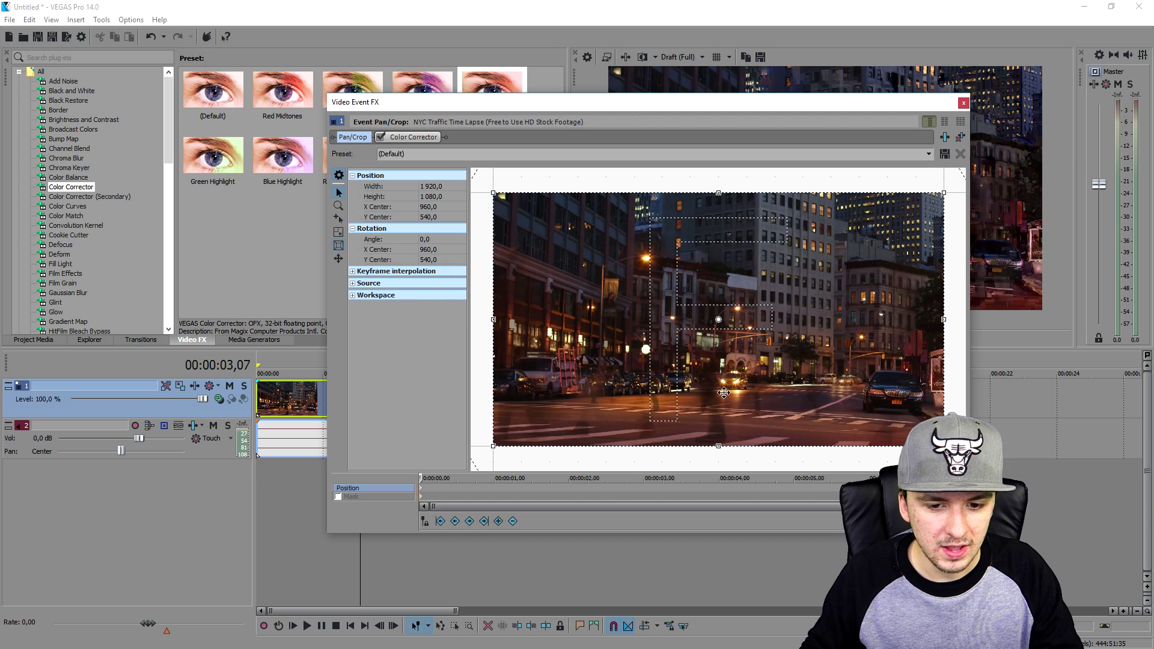
{"action": "mouse_move", "coordinate": [722, 106]}
{"action": "left_mouse_down"}
{"action": "mouse_move", "coordinate": [708, 238]}
{"action": "mouse_move", "coordinate": [634, 289]}
{"action": "mouse_move", "coordinate": [409, 98]}
{"action": "mouse_move", "coordinate": [403, 52]}
{"action": "mouse_move", "coordinate": [346, 30]}
{"action": "left_mouse_up"}
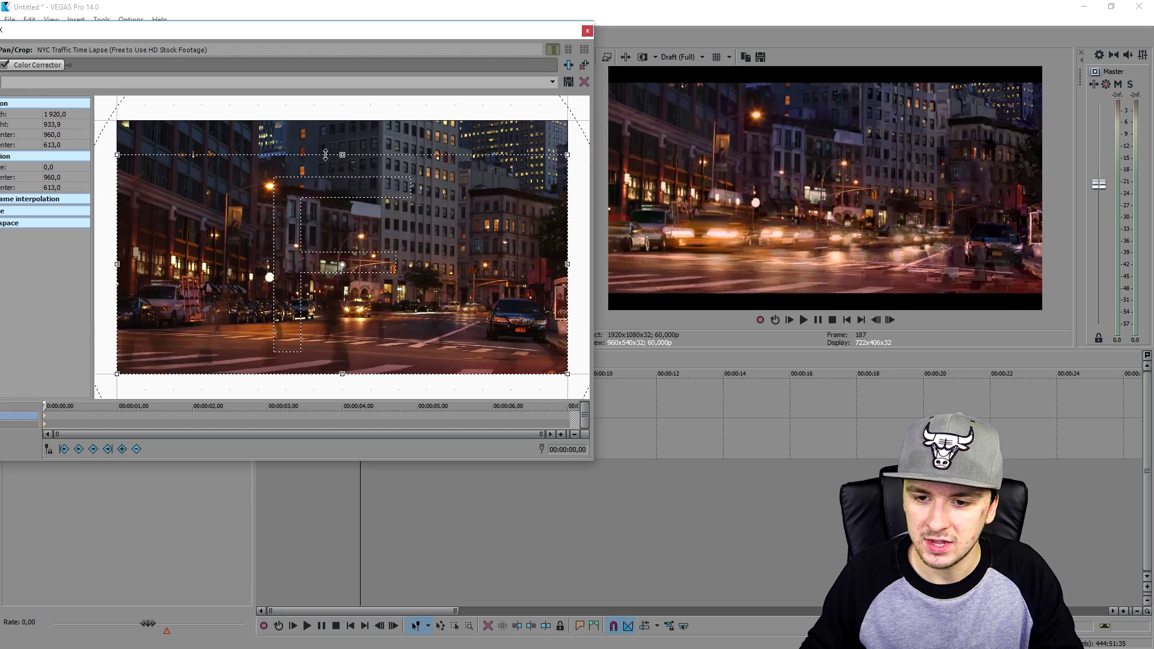
{"action": "left_click_drag", "start_coordinate": [334, 136], "coordinate": [334, 178]}
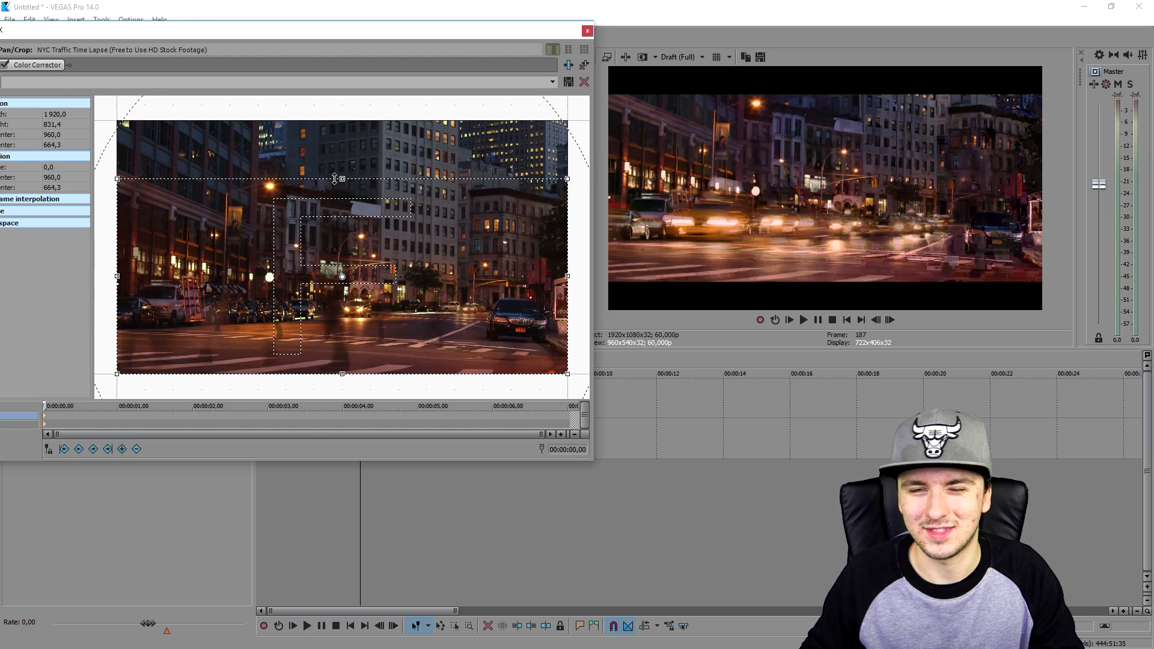
{"action": "left_click_drag", "start_coordinate": [334, 178], "coordinate": [337, 170]}
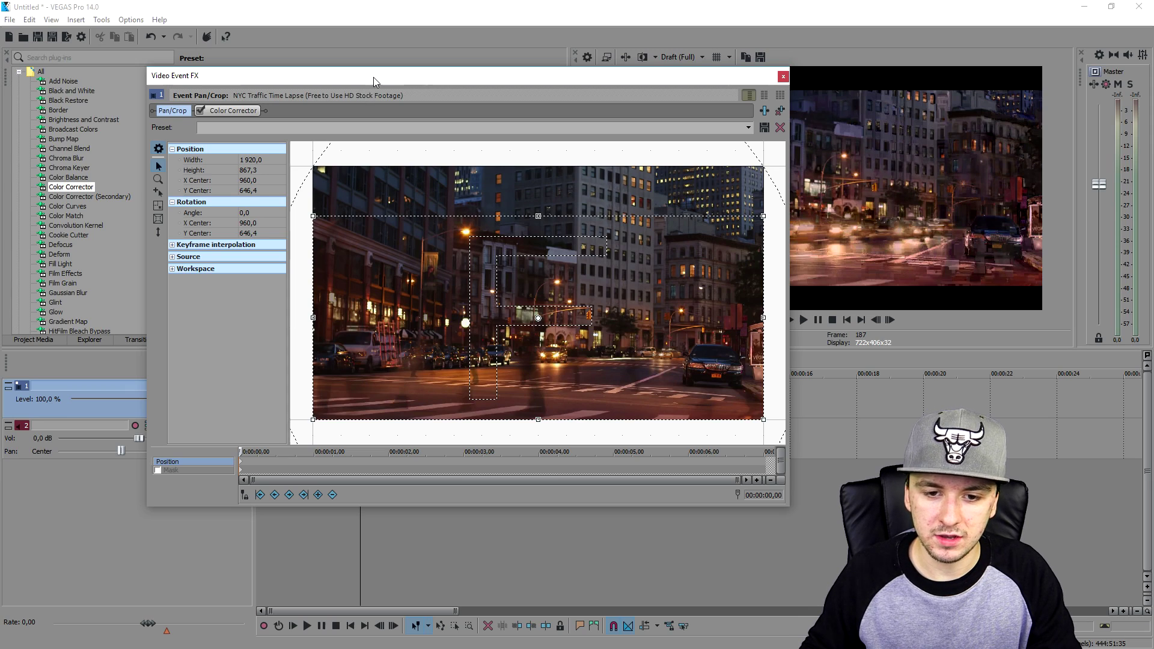
{"action": "left_click_drag", "start_coordinate": [373, 77], "coordinate": [178, 56]}
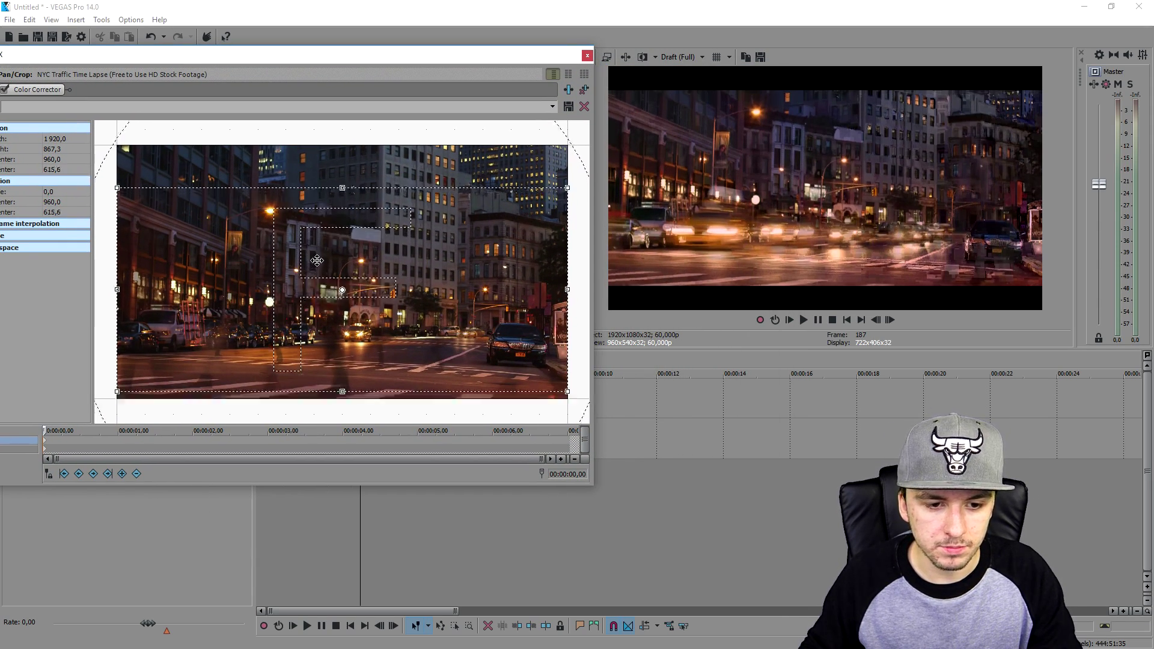
{"action": "left_click_drag", "start_coordinate": [317, 235], "coordinate": [320, 245]}
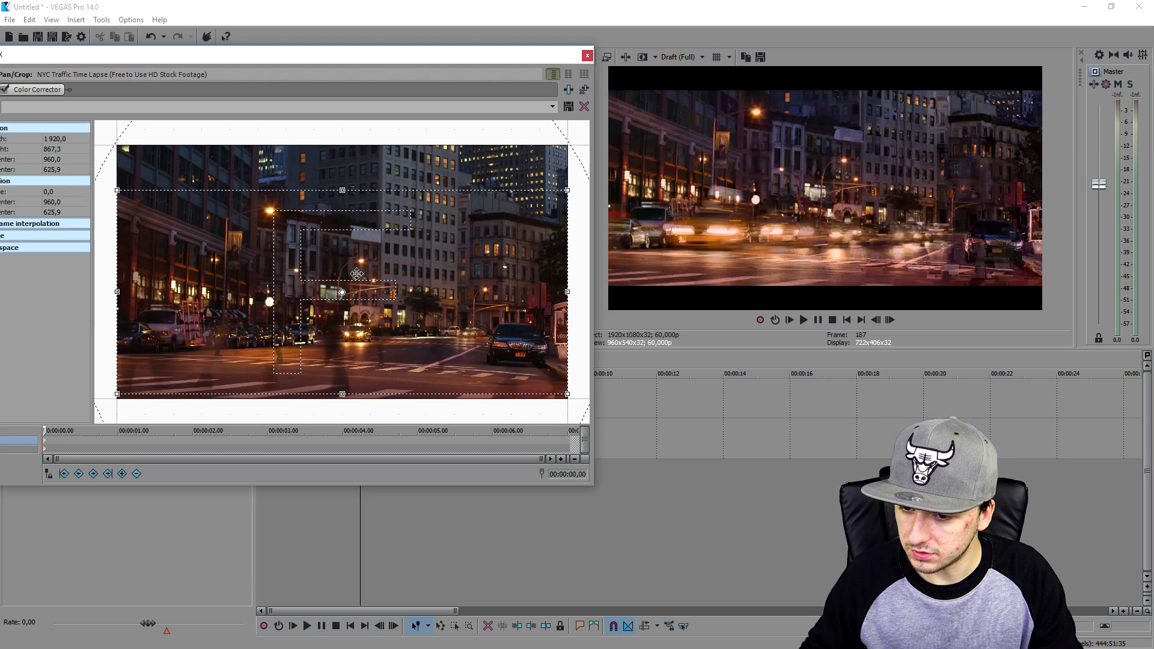
{"action": "left_click_drag", "start_coordinate": [356, 275], "coordinate": [357, 277]}
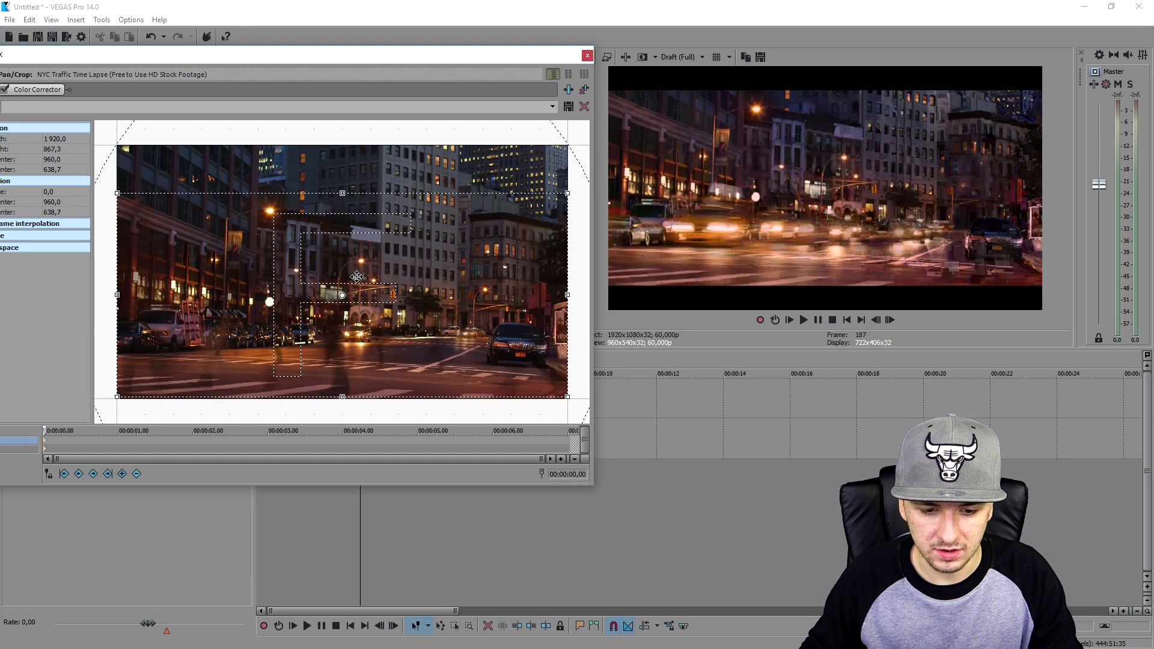
{"action": "left_click", "coordinate": [587, 56]}
Step: Preview the letterboxed time-lapse, then stop playback back at the project start
{"action": "left_click", "coordinate": [860, 320]}
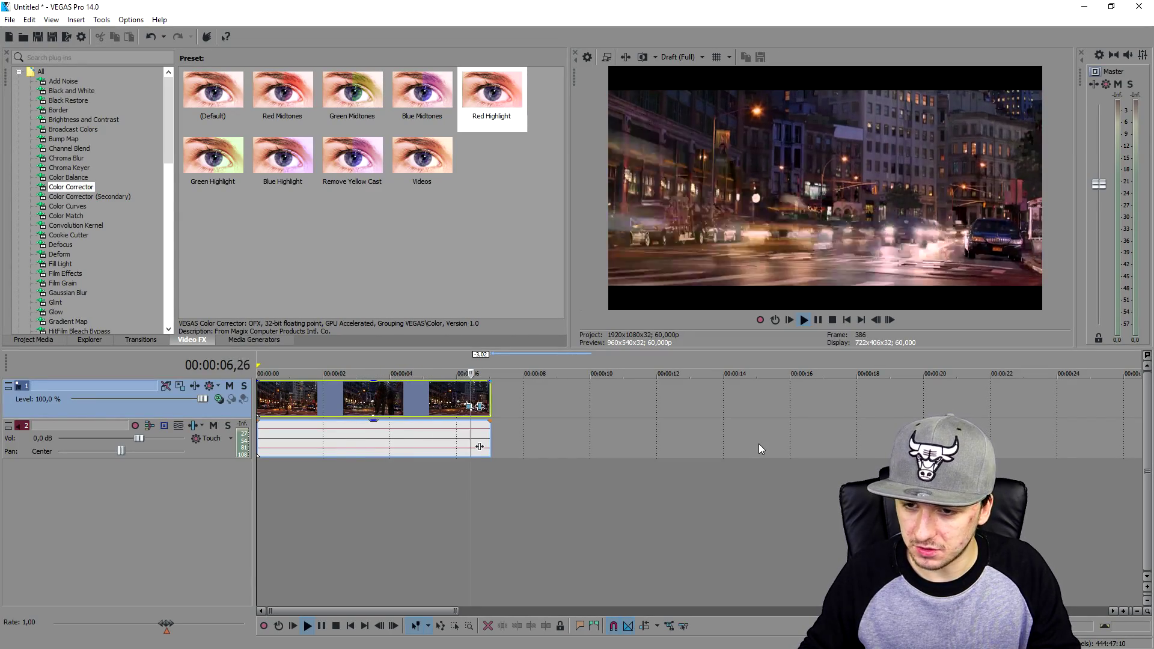
{"action": "key", "text": "space"}
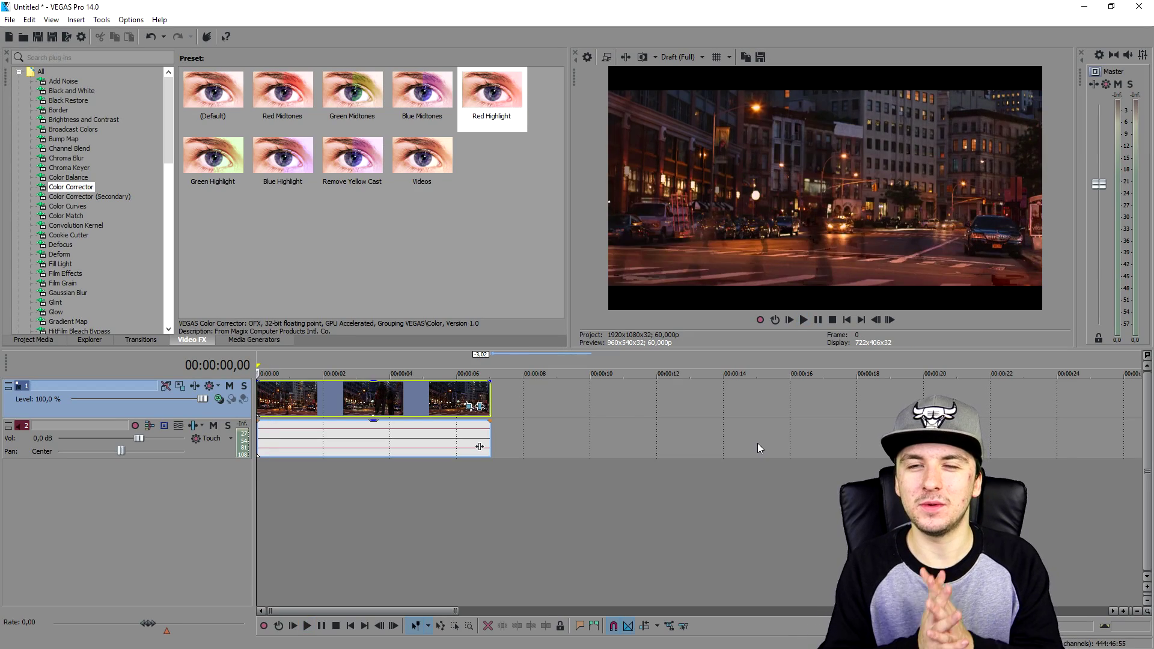